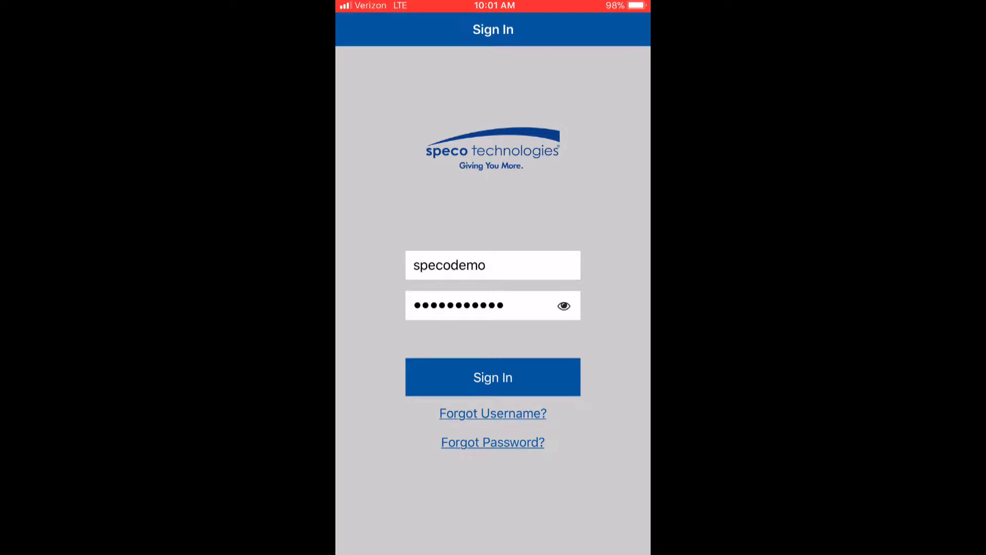
- Sign in and start the Add Camera flow from the All Cameras menu
click(492, 377)
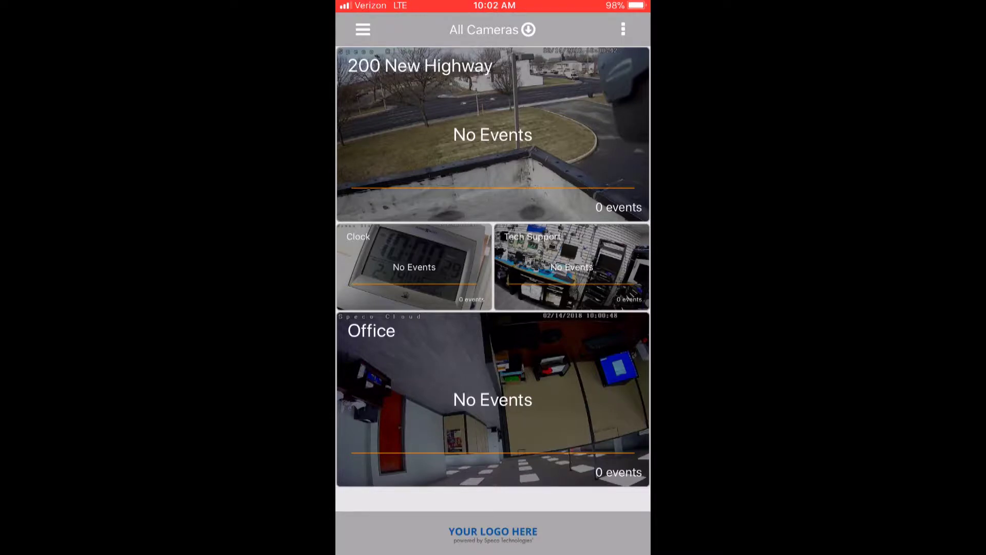
click(622, 30)
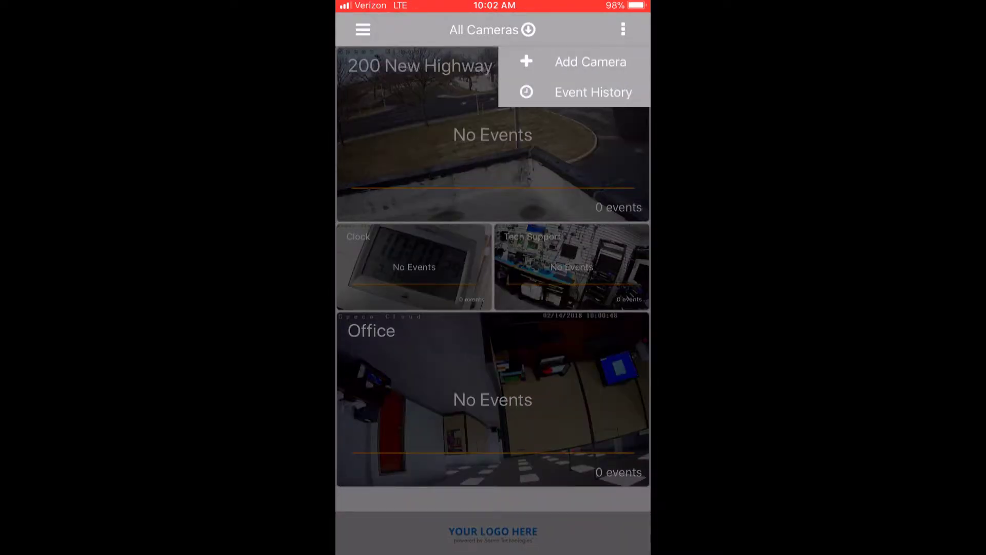
click(590, 62)
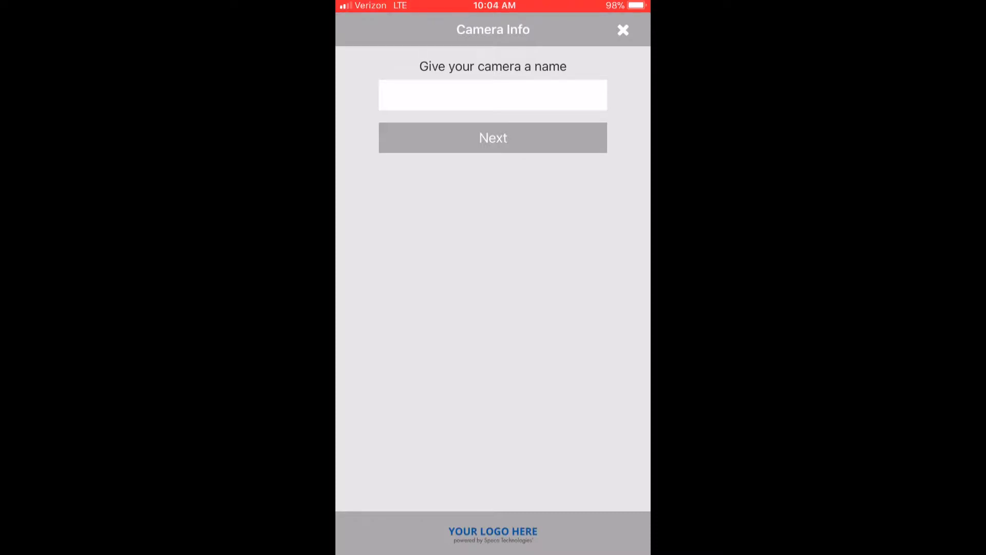
- Name the camera 'Lab' and continue to the next setup step
click(493, 95)
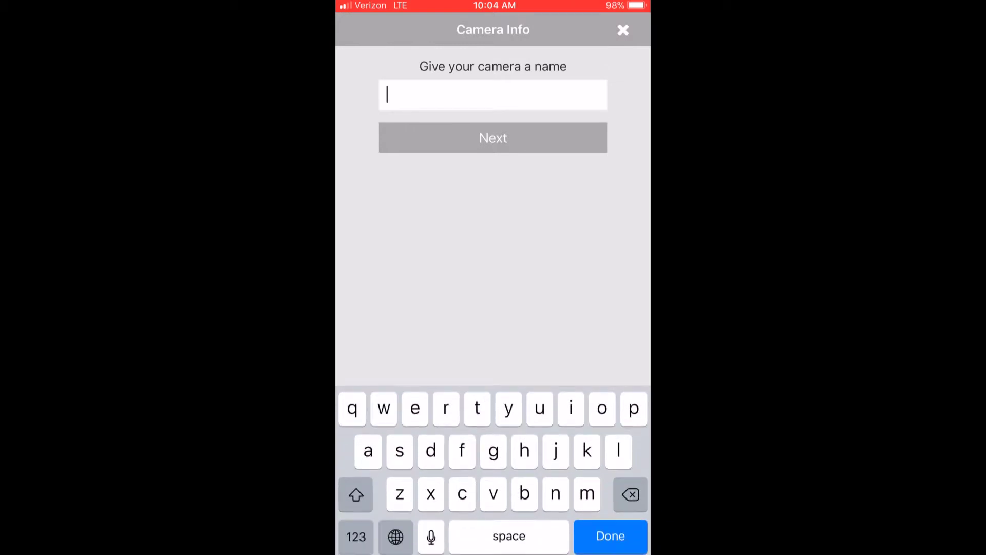
text(Lab)
click(610, 536)
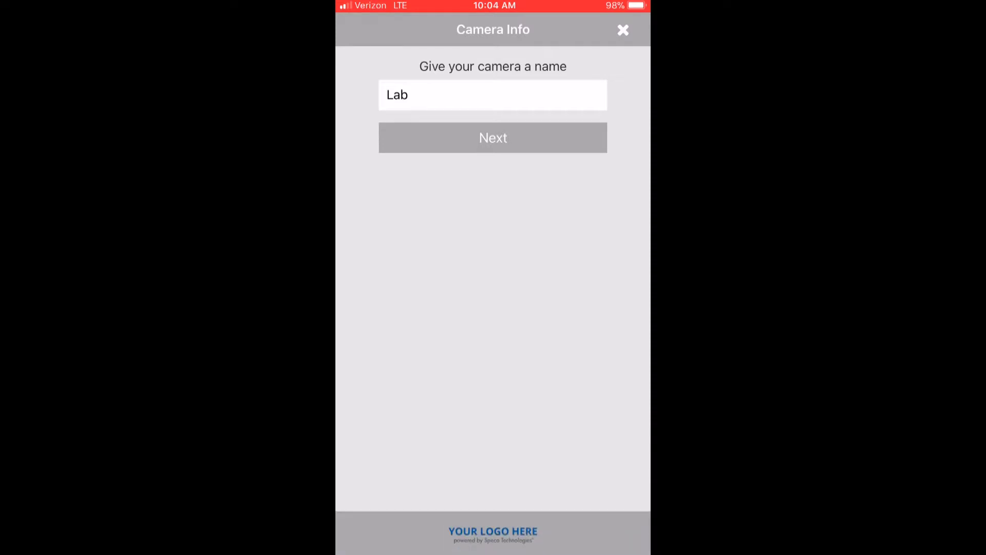
click(493, 137)
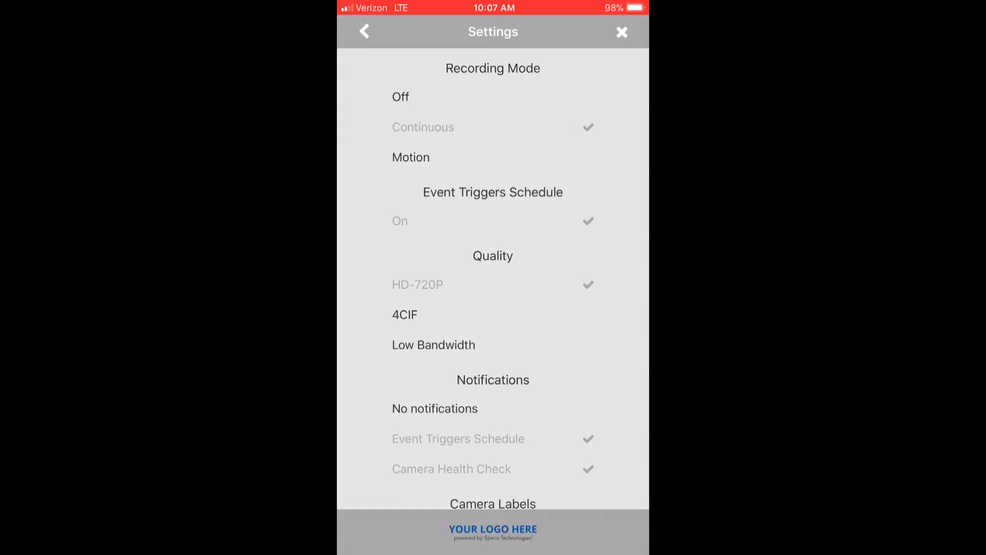
scroll(493, 272, down, 1)
scroll(493, 277, down, 2)
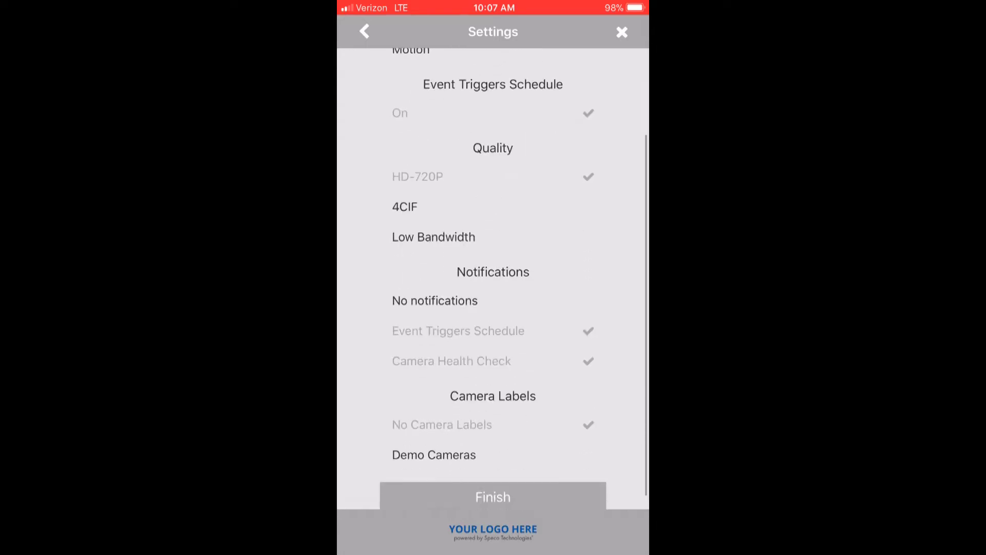
scroll(493, 278, down, 1)
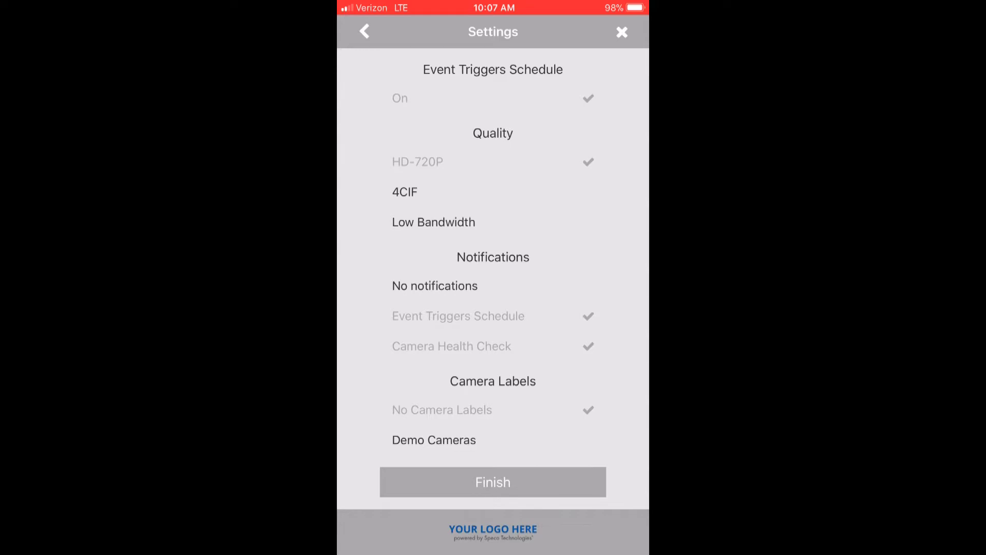
scroll(493, 278, up, 3)
scroll(493, 277, down, 3)
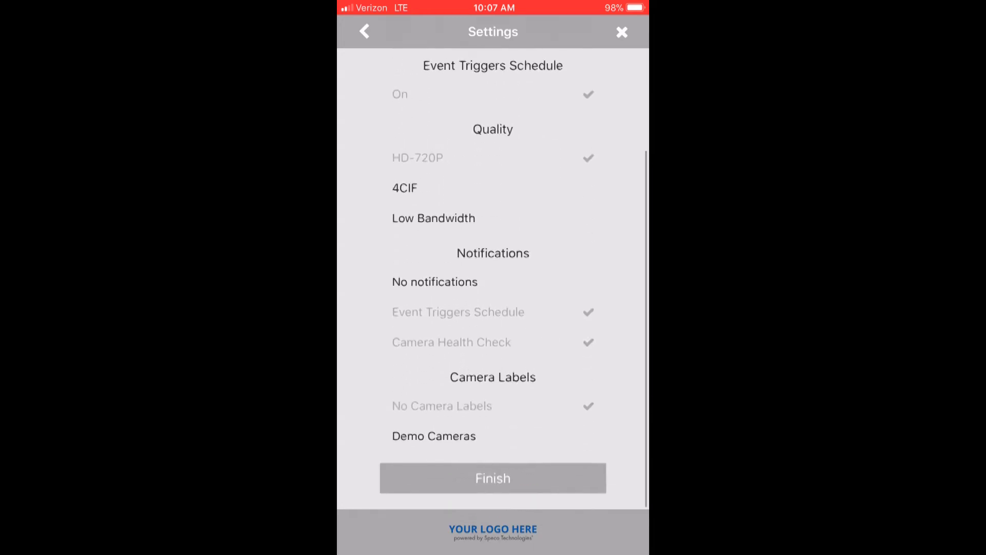
scroll(494, 278, up, 3)
scroll(493, 278, down, 3)
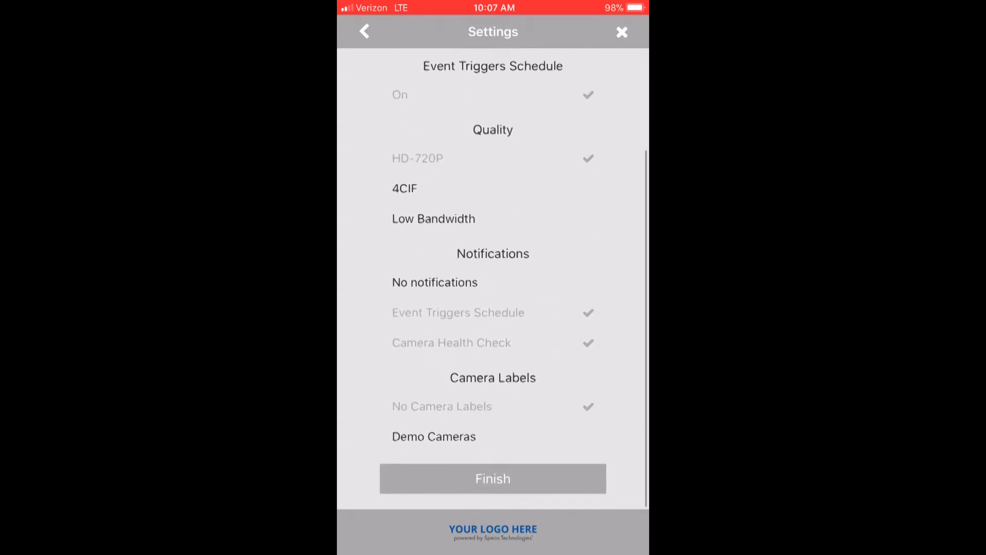